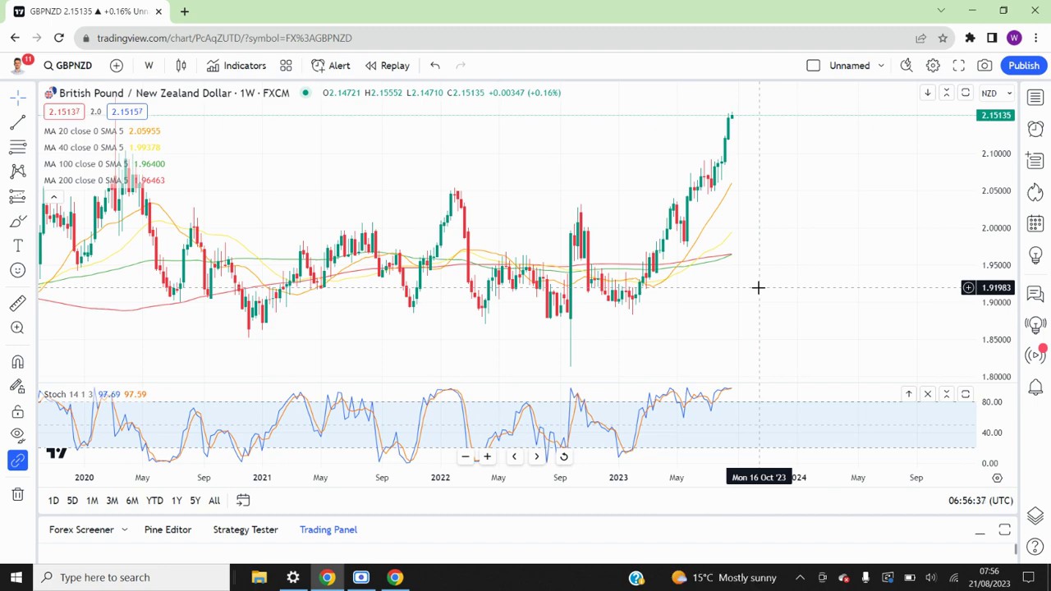
# Measure from the Jan 30 '23 low to the latest weekly high: 14.31% over 29 bars
pyautogui.scroll(4, 758, 287)
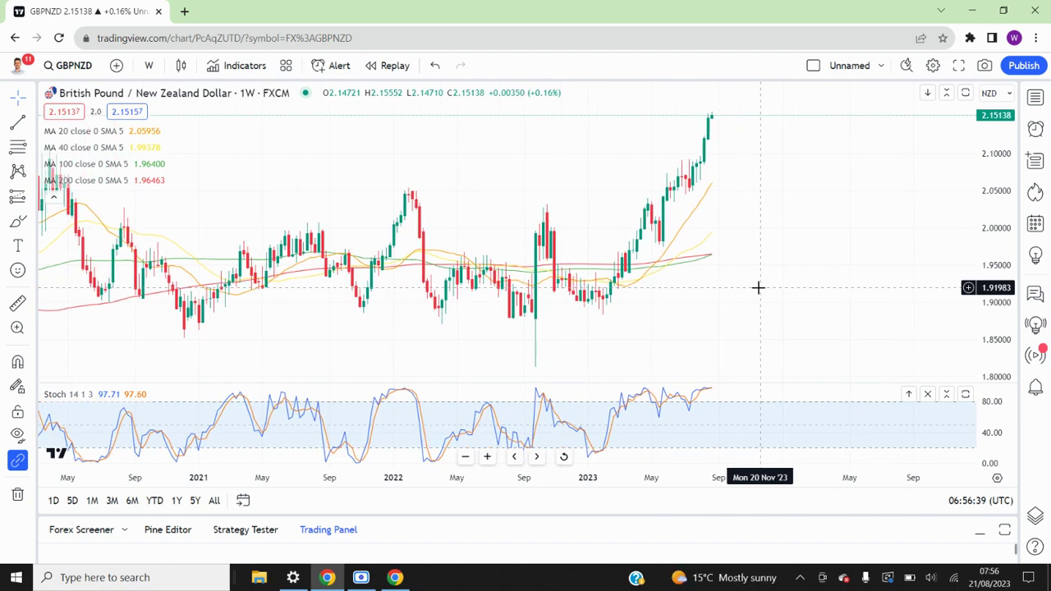
pyautogui.moveTo(705, 305); pyautogui.dragTo(721, 306)
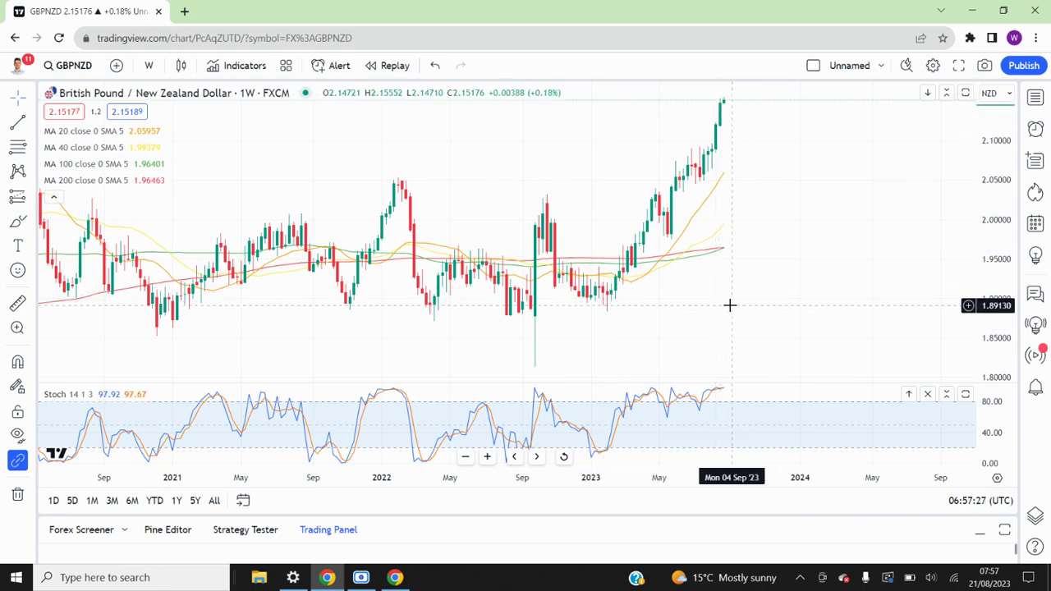
pyautogui.moveTo(730, 303); pyautogui.dragTo(703, 301)
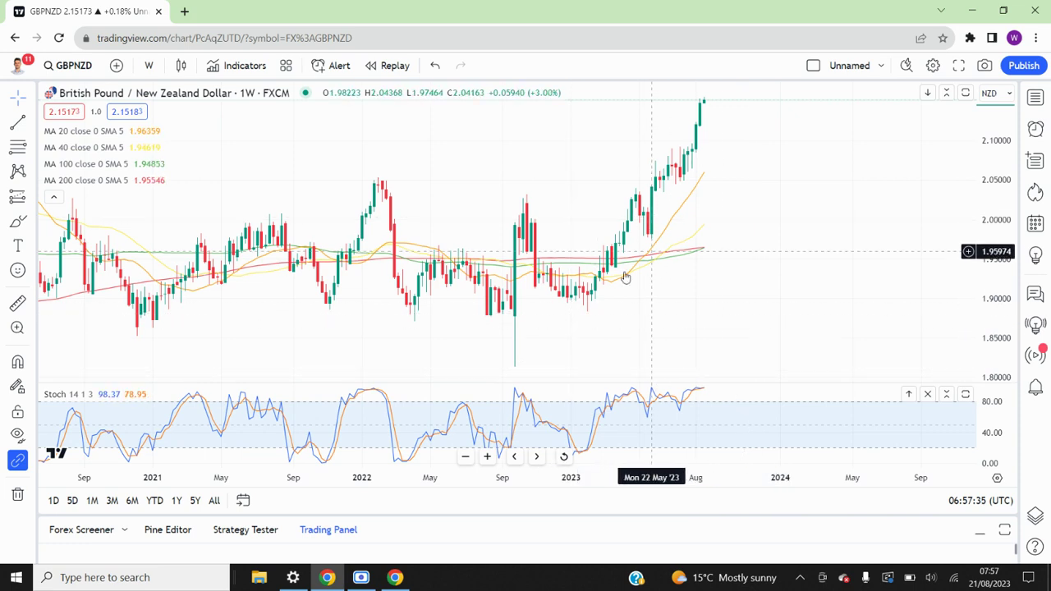
pyautogui.click(17, 303)
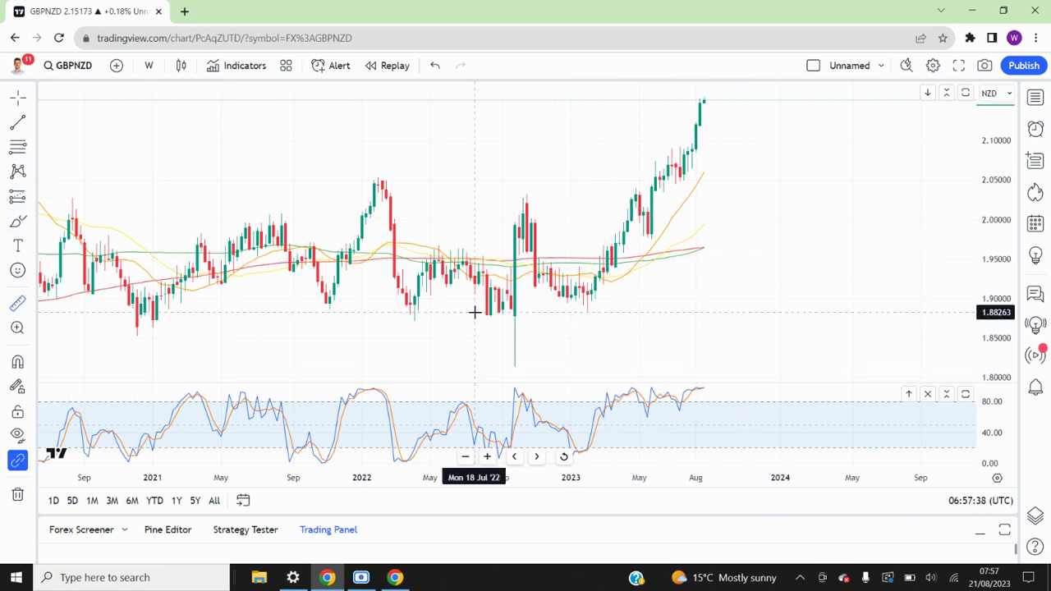
pyautogui.click(587, 312)
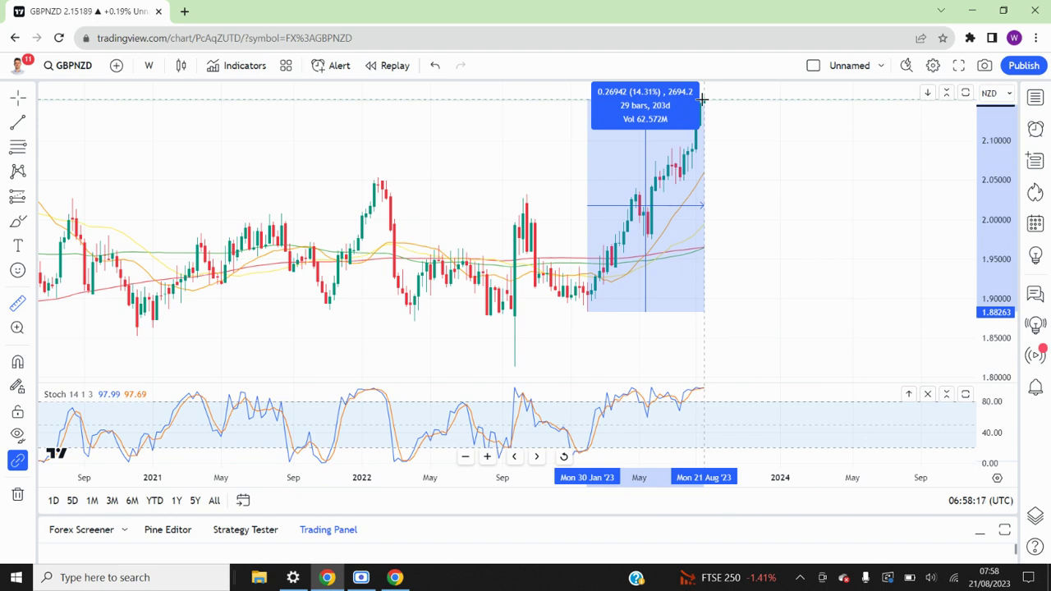
pyautogui.click(702, 99)
# Add an 'Entry 1' callout anchored on the April 2023 candles
pyautogui.click(786, 232)
pyautogui.moveTo(786, 232); pyautogui.dragTo(744, 227)
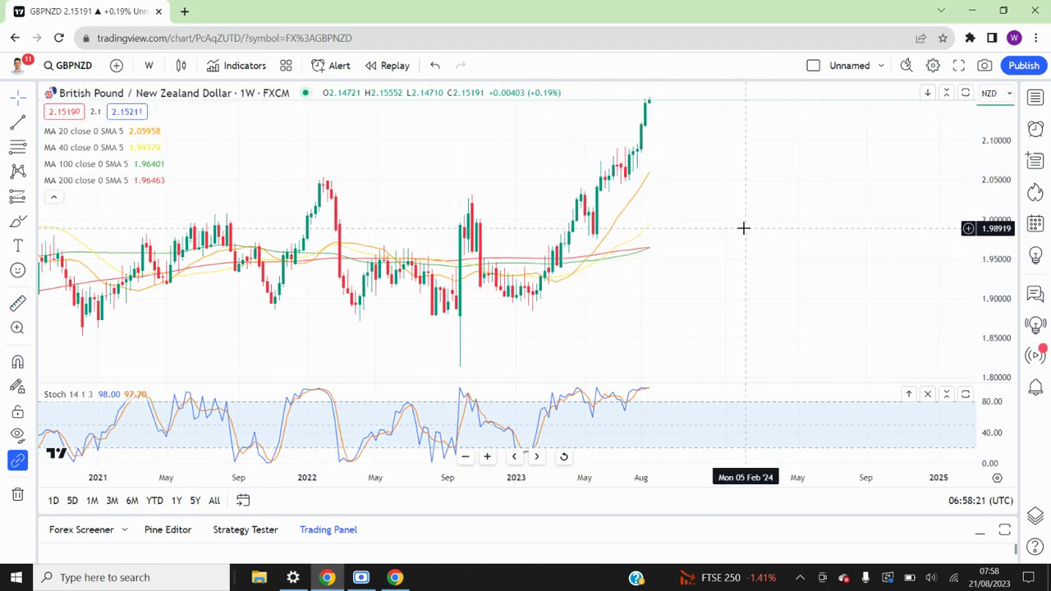
pyautogui.scroll(3, 551, 263)
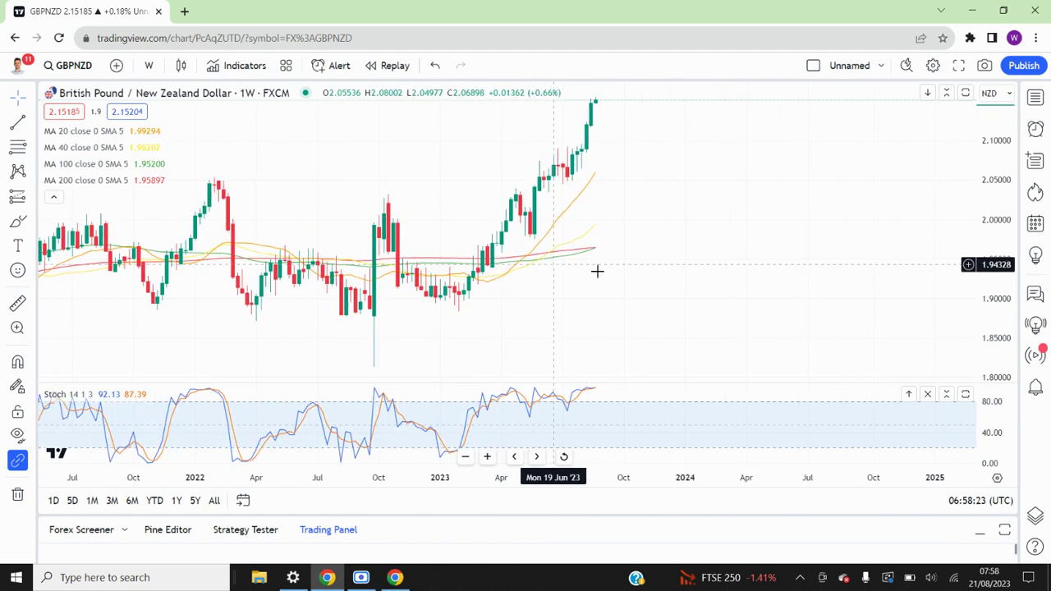
pyautogui.hscroll(-5, 598, 271)
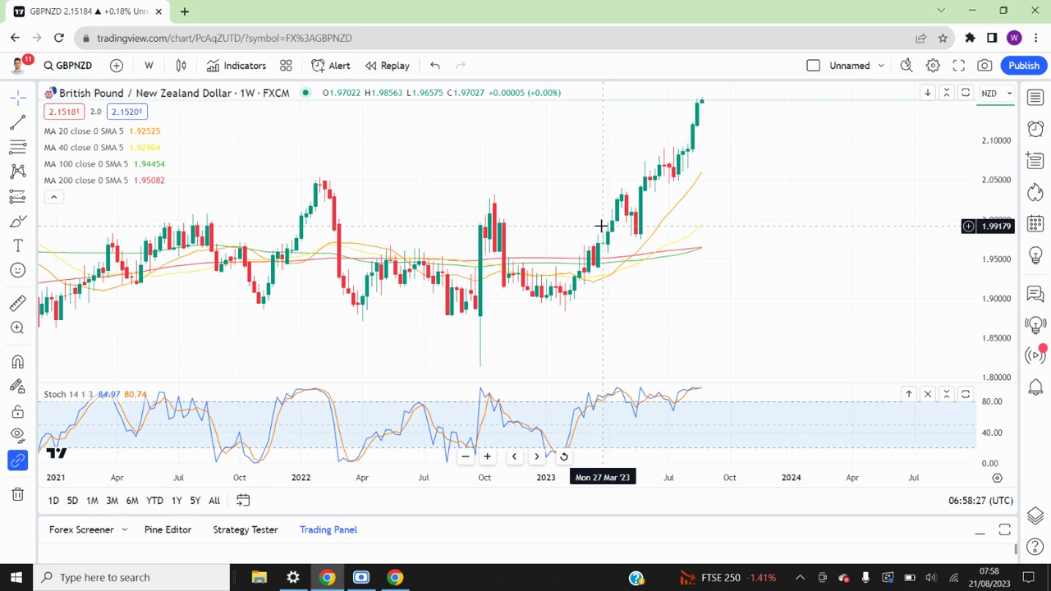
pyautogui.click(33, 249)
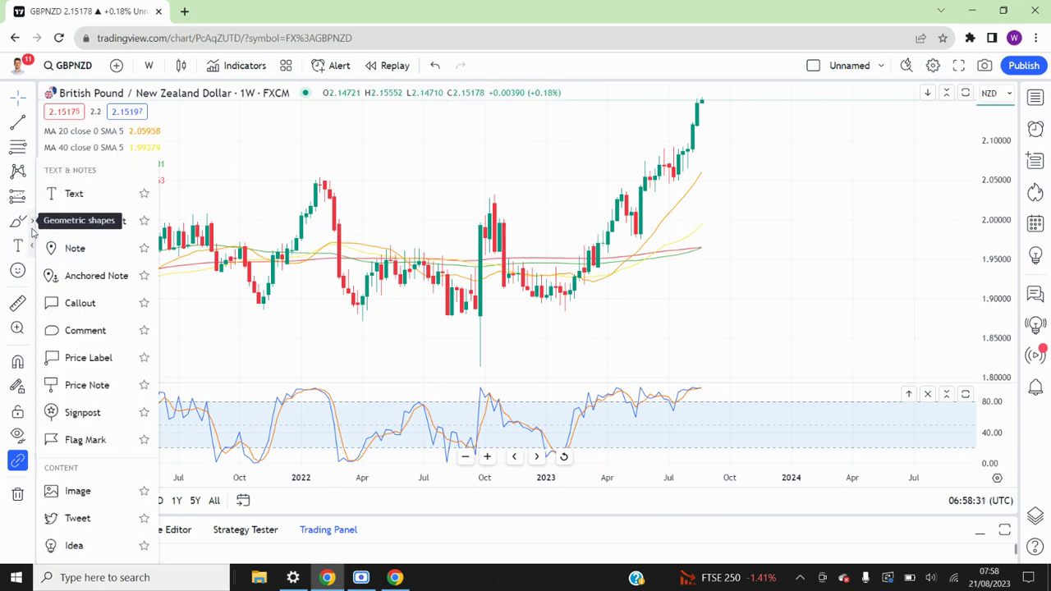
pyautogui.click(71, 303)
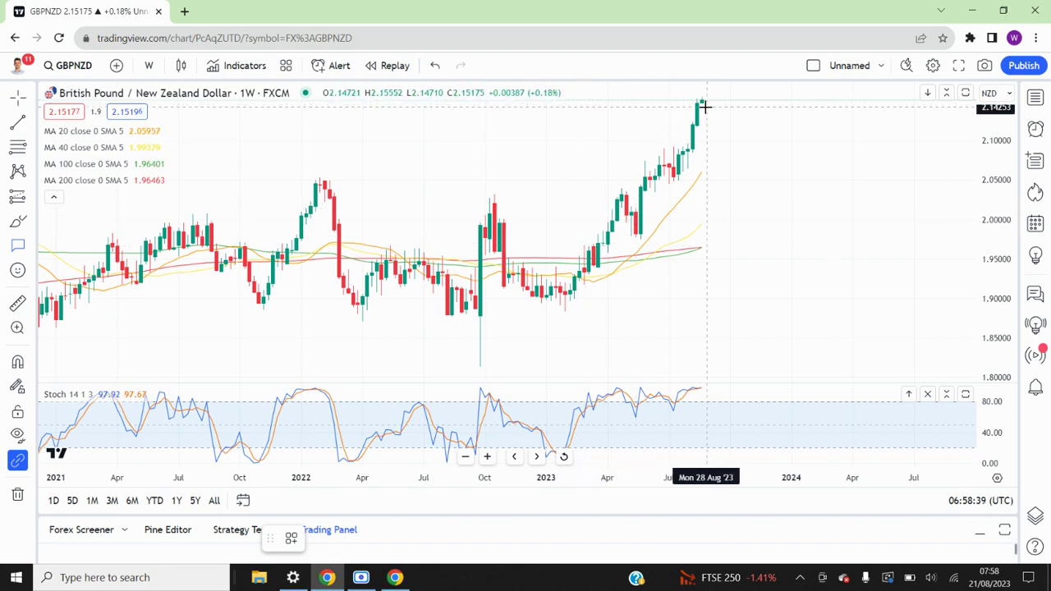
pyautogui.click(617, 187)
pyautogui.click(450, 125)
pyautogui.write('E')
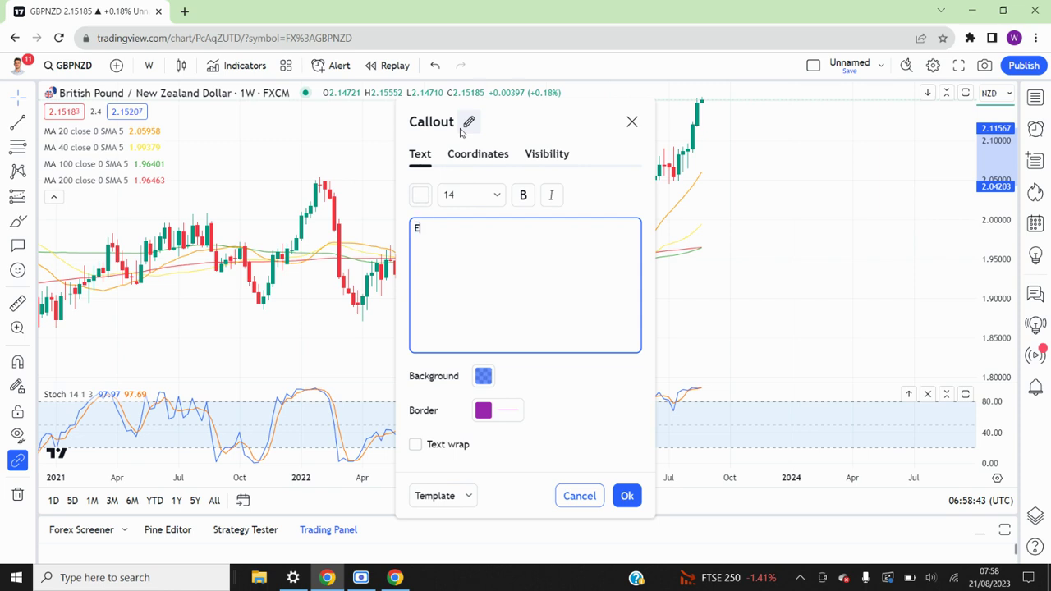
pyautogui.write('ntry 1')
pyautogui.click(626, 495)
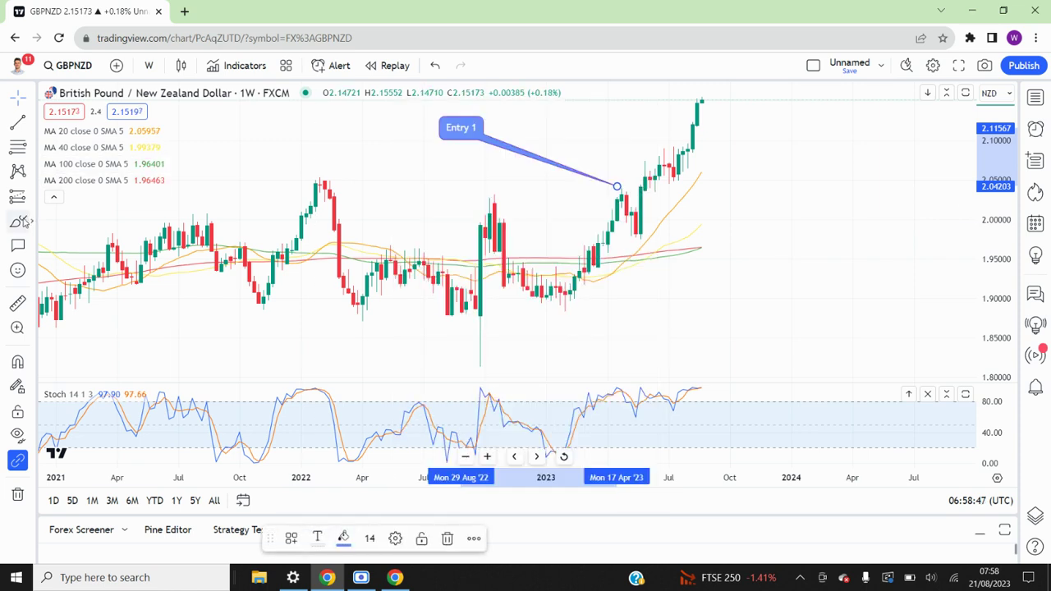
# Add an 'Entry 2' callout on the July 2023 candles, label moved closer to them
pyautogui.click(17, 245)
pyautogui.click(684, 154)
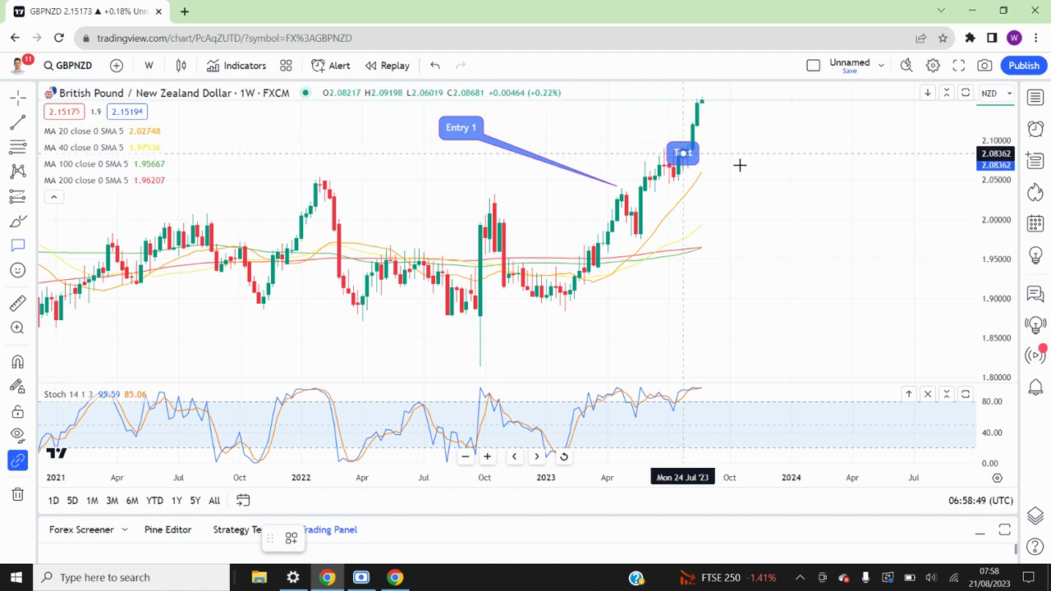
pyautogui.click(900, 269)
pyautogui.write('Entry 2')
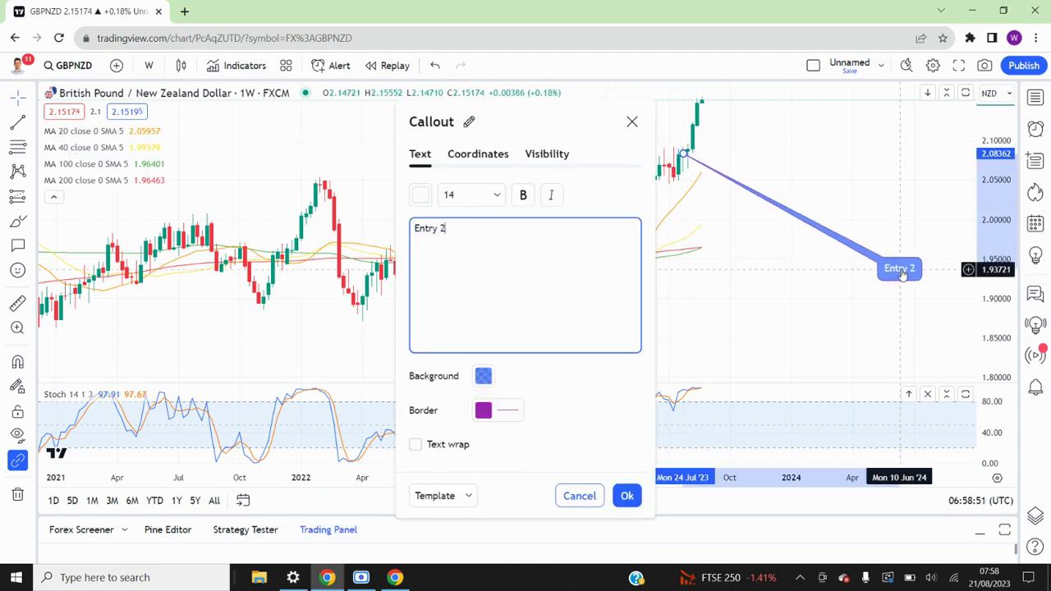
pyautogui.click(627, 496)
pyautogui.moveTo(897, 273); pyautogui.dragTo(786, 260)
# Add an 'Entry 3' callout at the latest high, label placed right of the candles
pyautogui.click(31, 250)
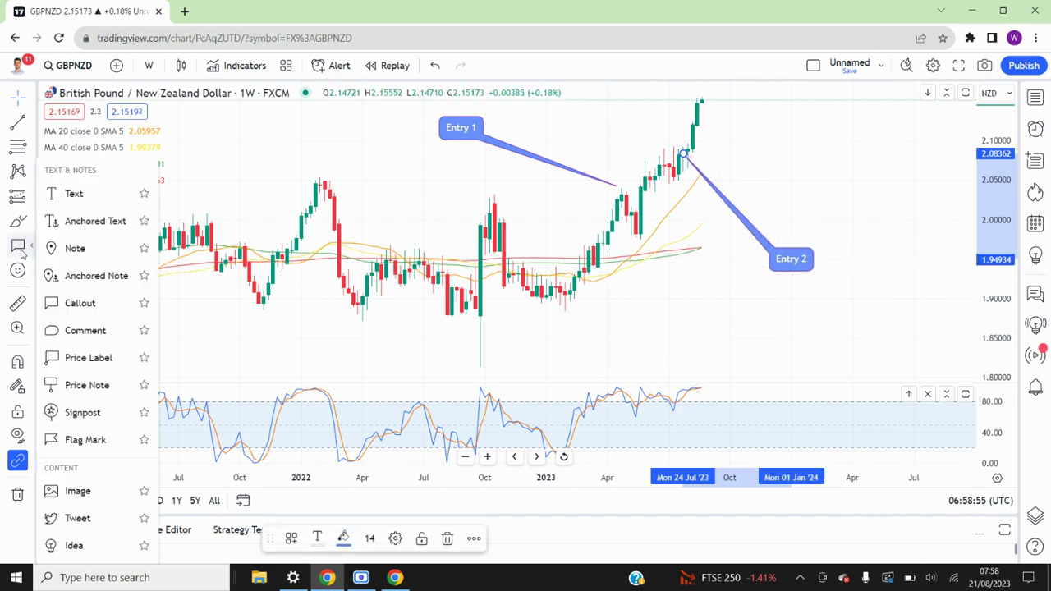
pyautogui.click(82, 301)
pyautogui.click(712, 99)
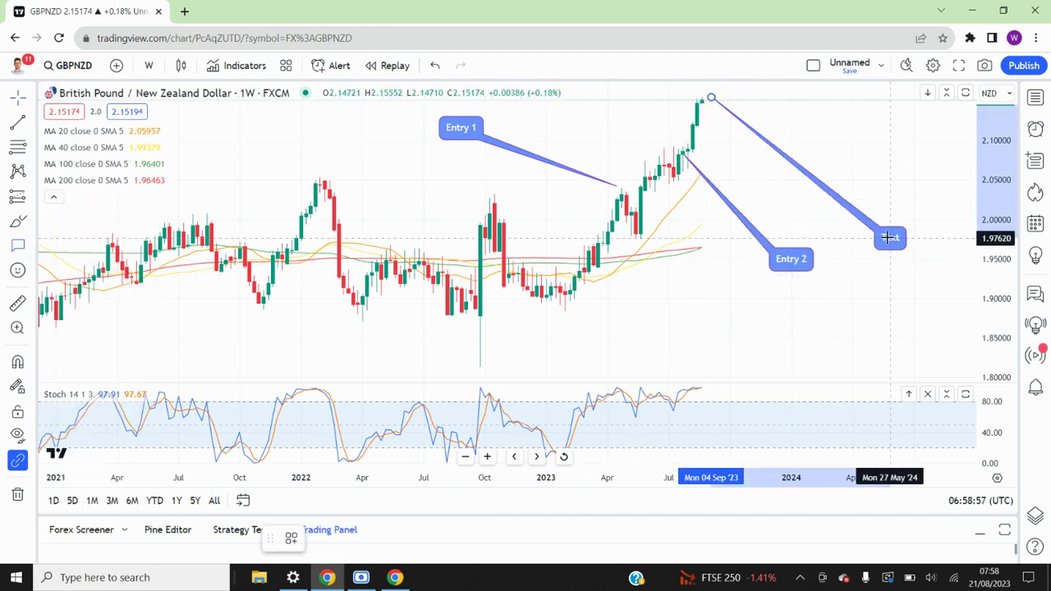
pyautogui.click(854, 206)
pyautogui.write('Entry 3')
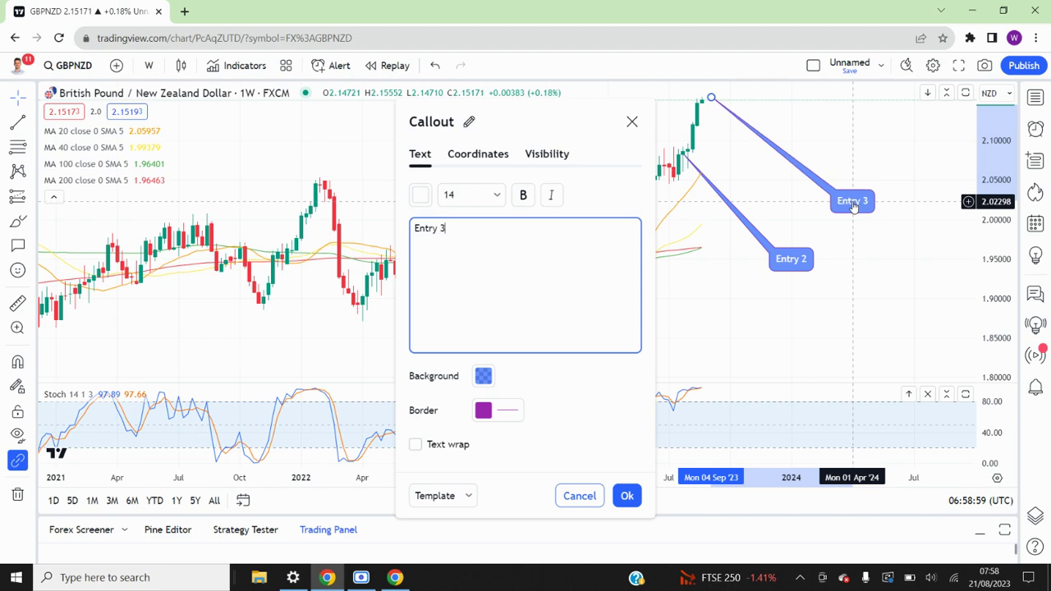
pyautogui.click(626, 495)
pyautogui.moveTo(790, 337); pyautogui.dragTo(742, 331)
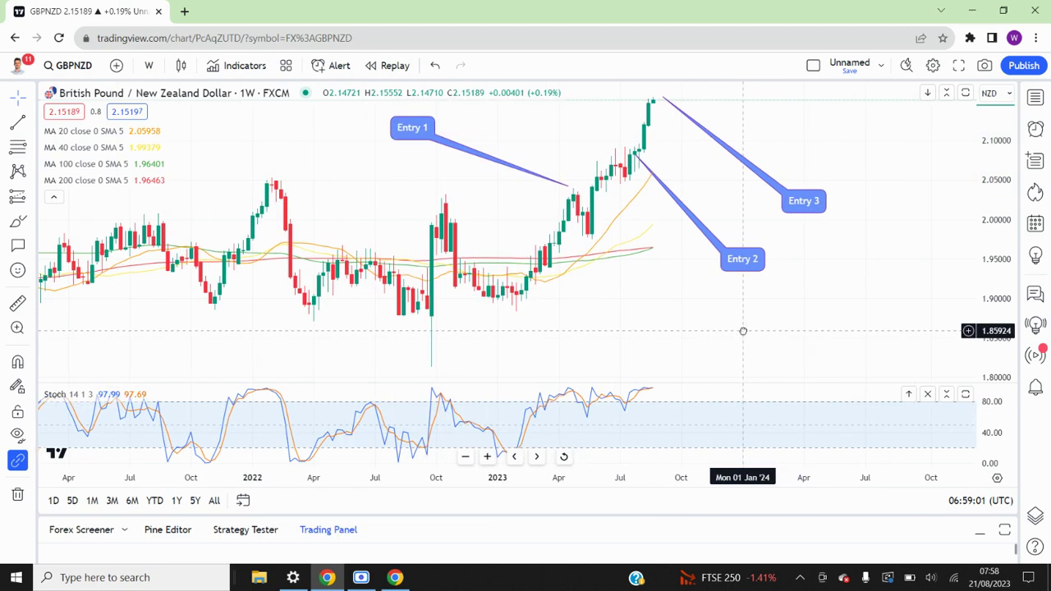
pyautogui.moveTo(794, 214); pyautogui.dragTo(774, 204)
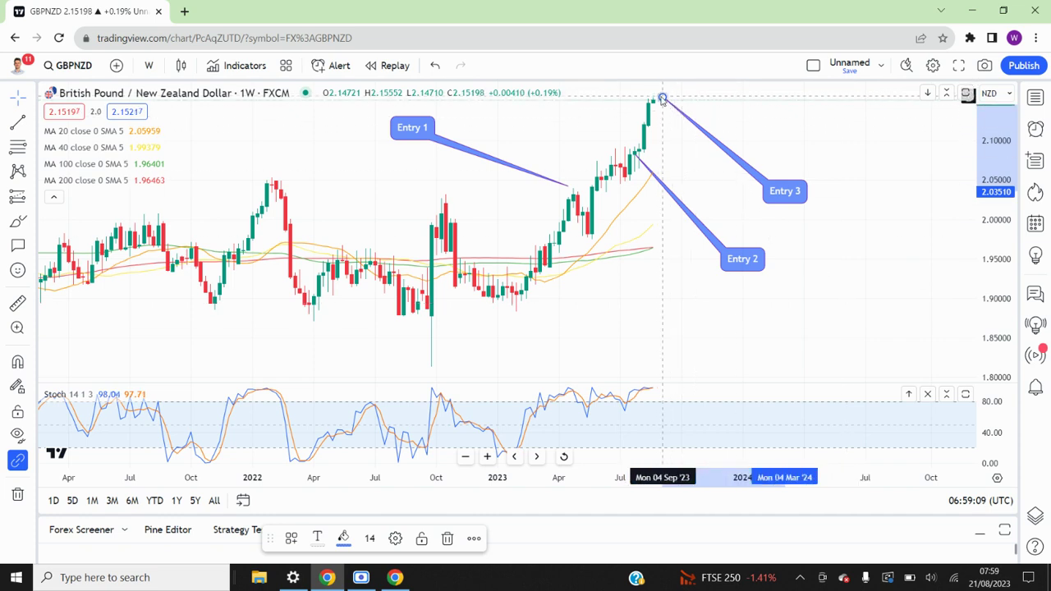
# Place Arrow Mark Down markers above the latest candle and the July 2023 candle
pyautogui.click(34, 226)
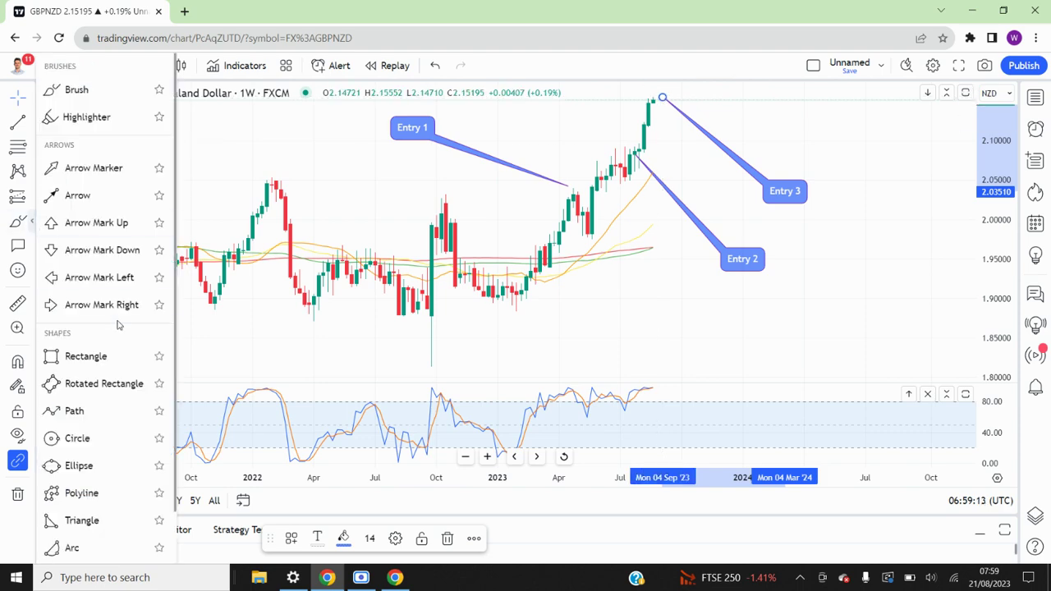
pyautogui.click(82, 246)
pyautogui.click(656, 92)
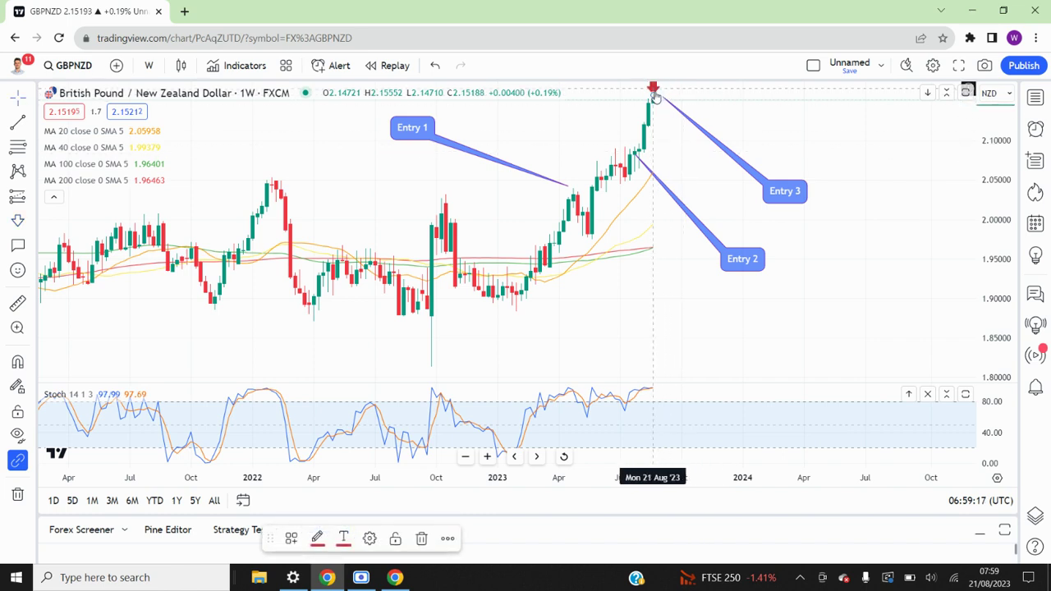
pyautogui.click(668, 117)
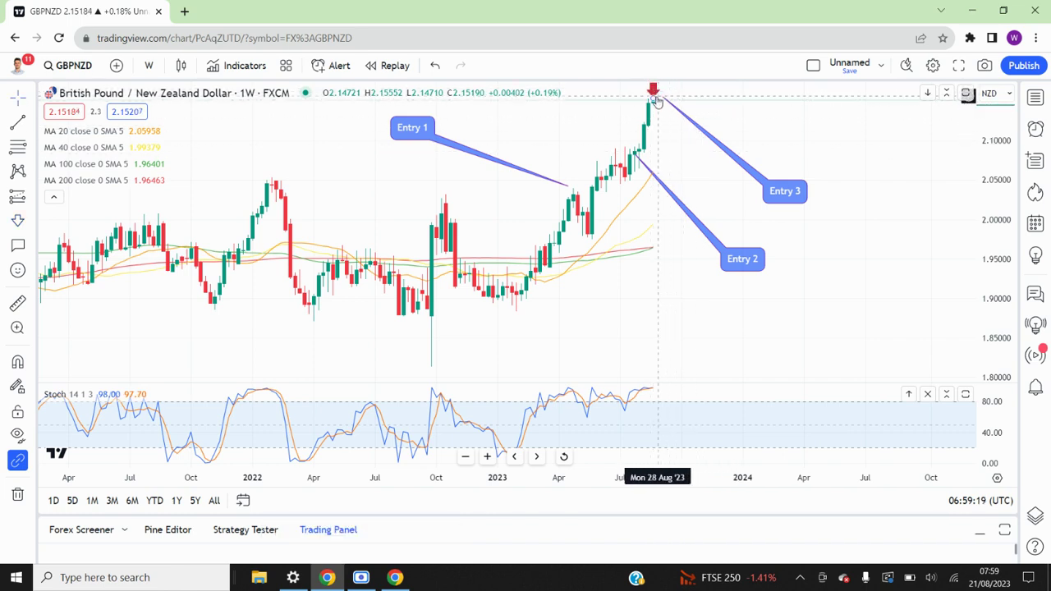
pyautogui.click(17, 220)
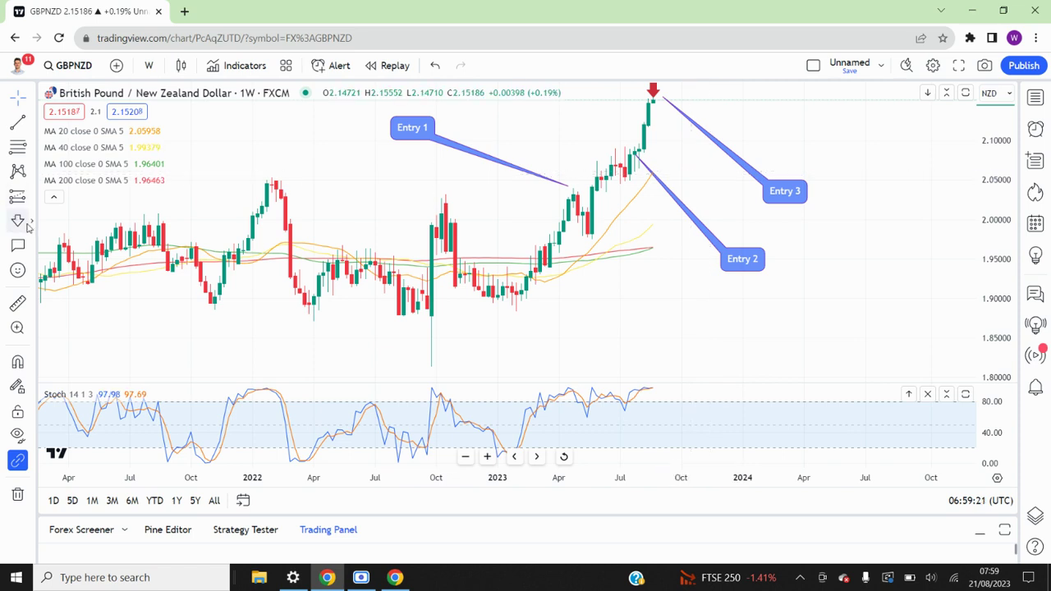
pyautogui.click(624, 143)
pyautogui.click(717, 182)
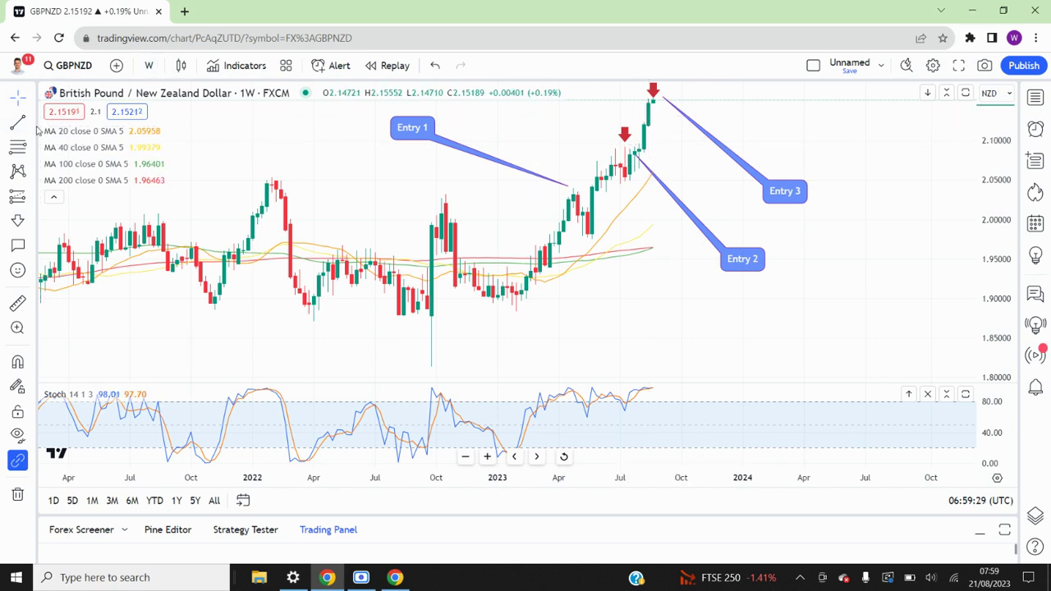
# Draw horizontal price lines at about 2.1226 and 2.10 across the recent highs
pyautogui.click(149, 65)
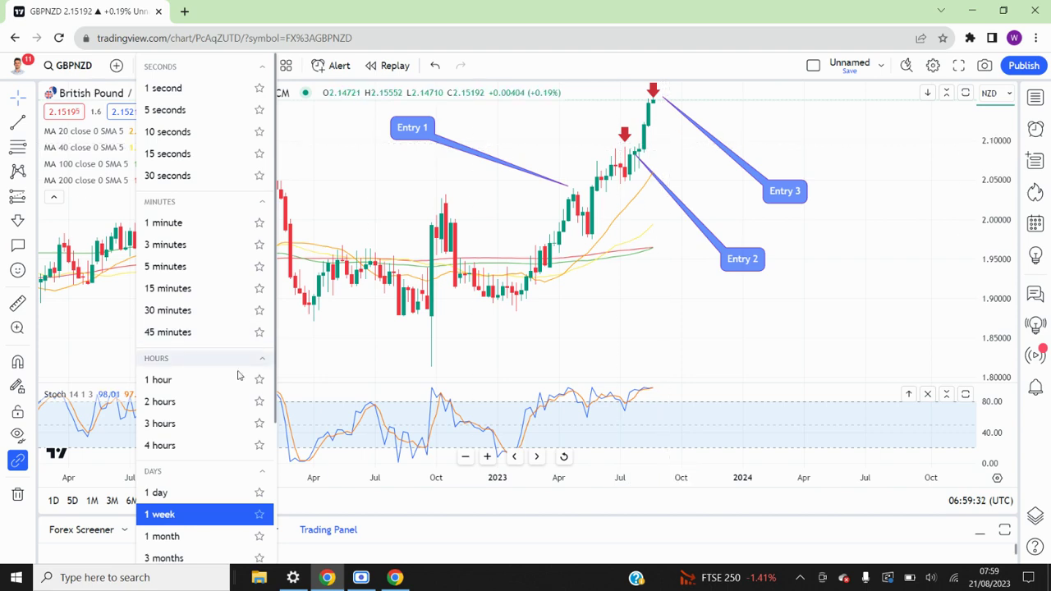
pyautogui.click(671, 128)
pyautogui.click(32, 122)
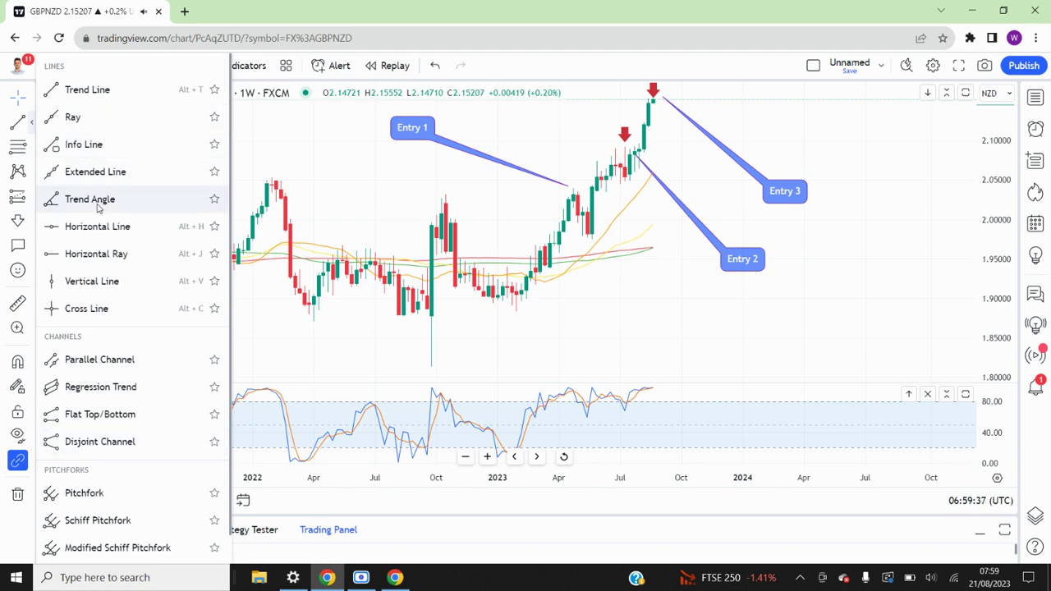
pyautogui.click(95, 233)
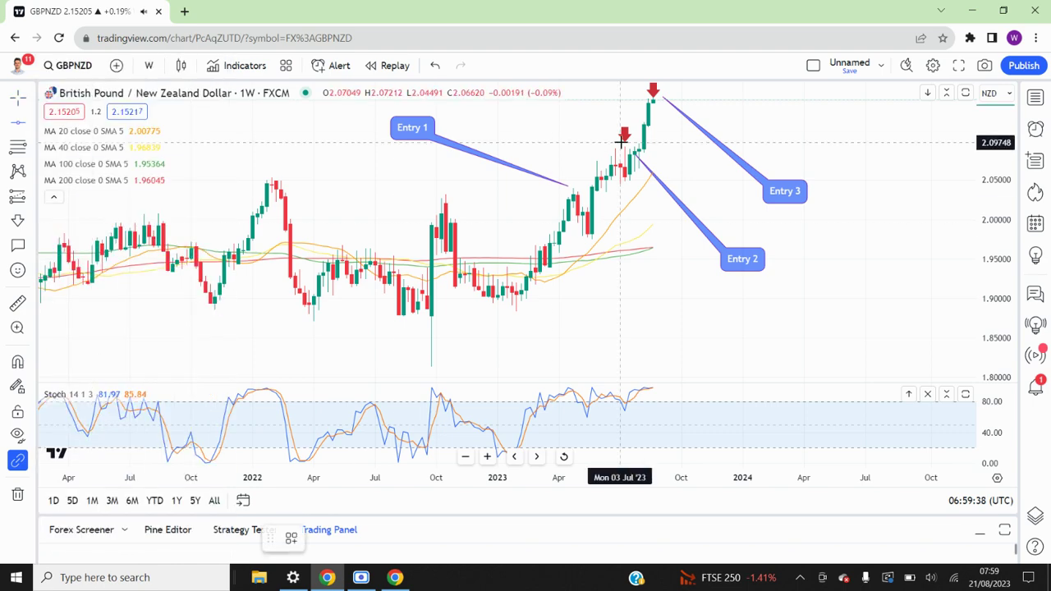
pyautogui.click(668, 122)
pyautogui.scroll(3, 669, 122)
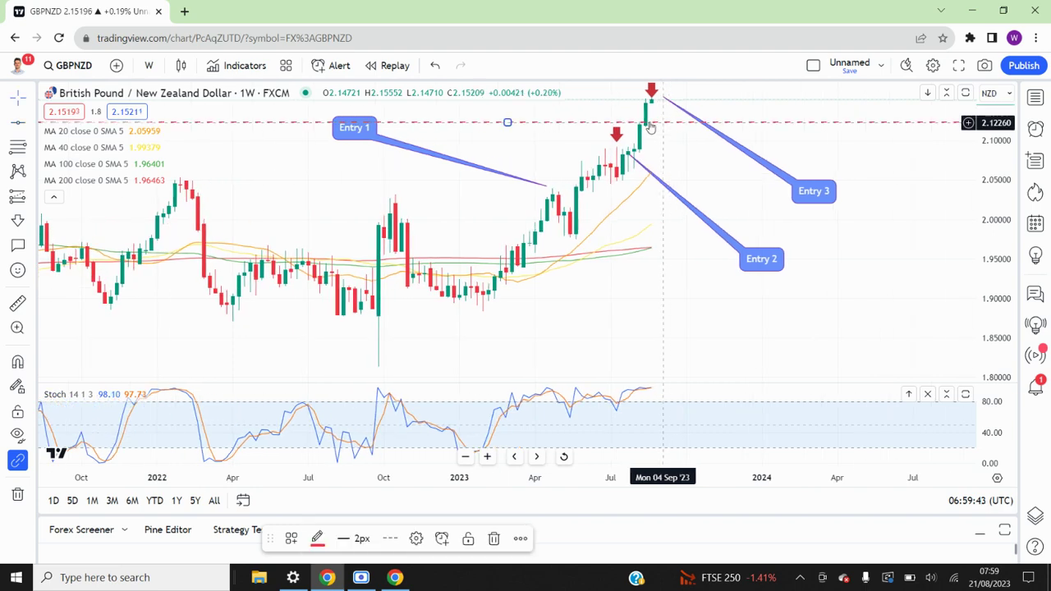
pyautogui.click(606, 105)
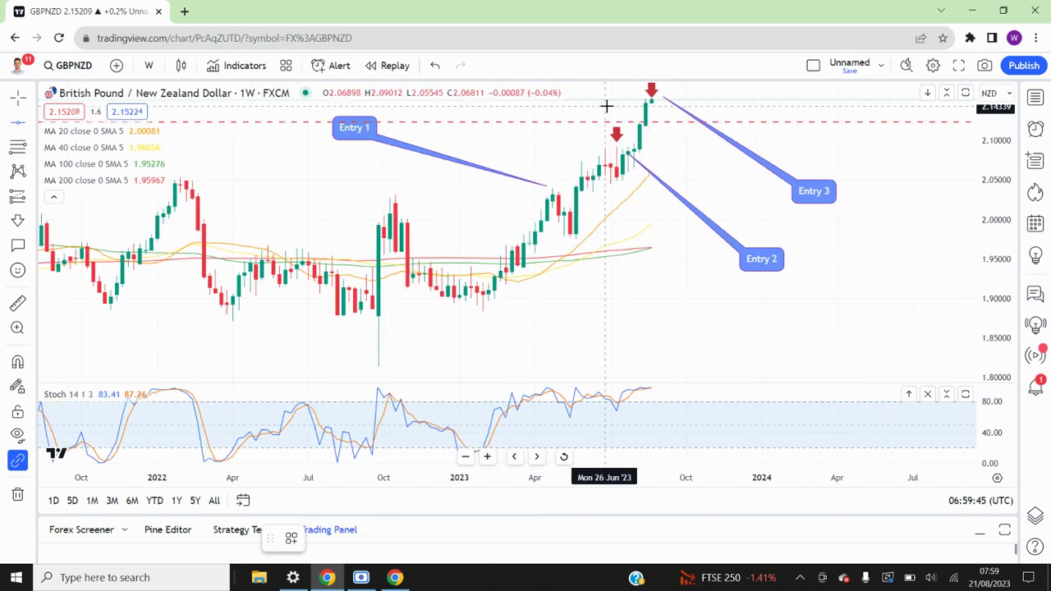
pyautogui.click(649, 144)
pyautogui.click(737, 179)
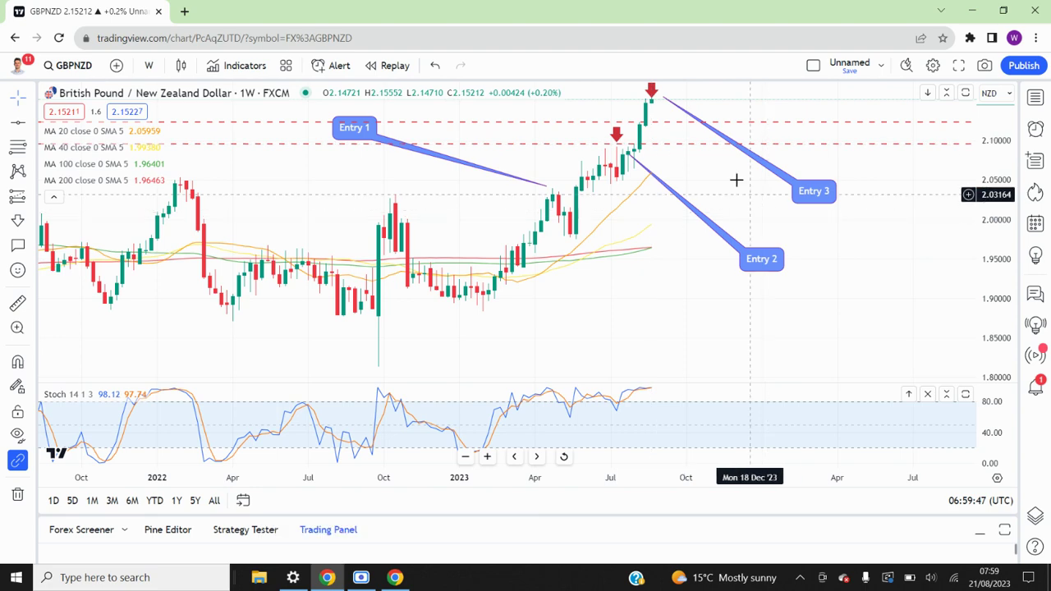
pyautogui.moveTo(666, 122); pyautogui.dragTo(632, 157)
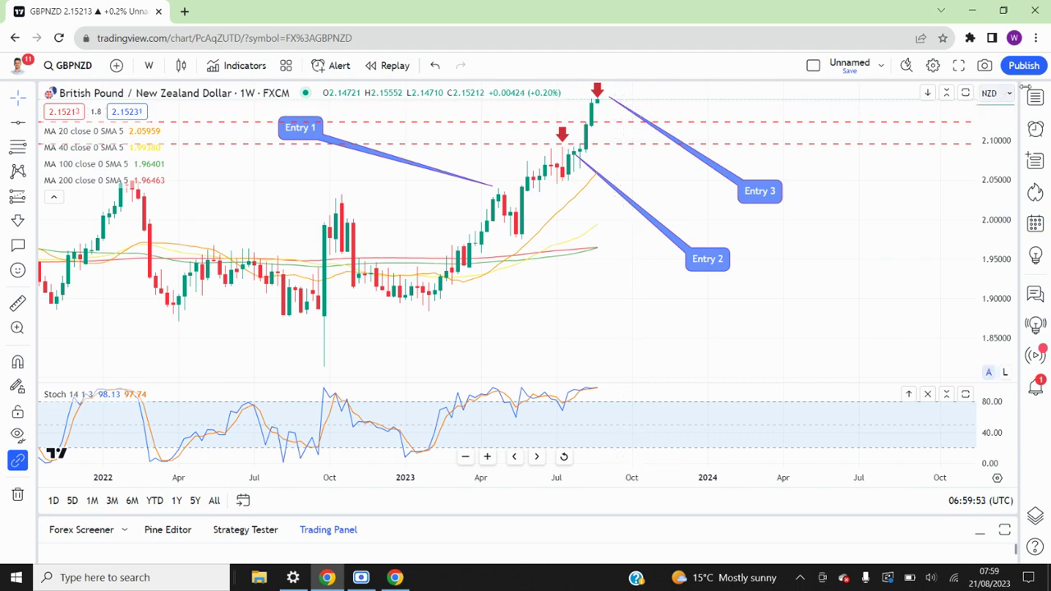
# Show the Watchlist panel from the right sidebar, listing GBPNZD at 2.15213
pyautogui.click(1036, 99)
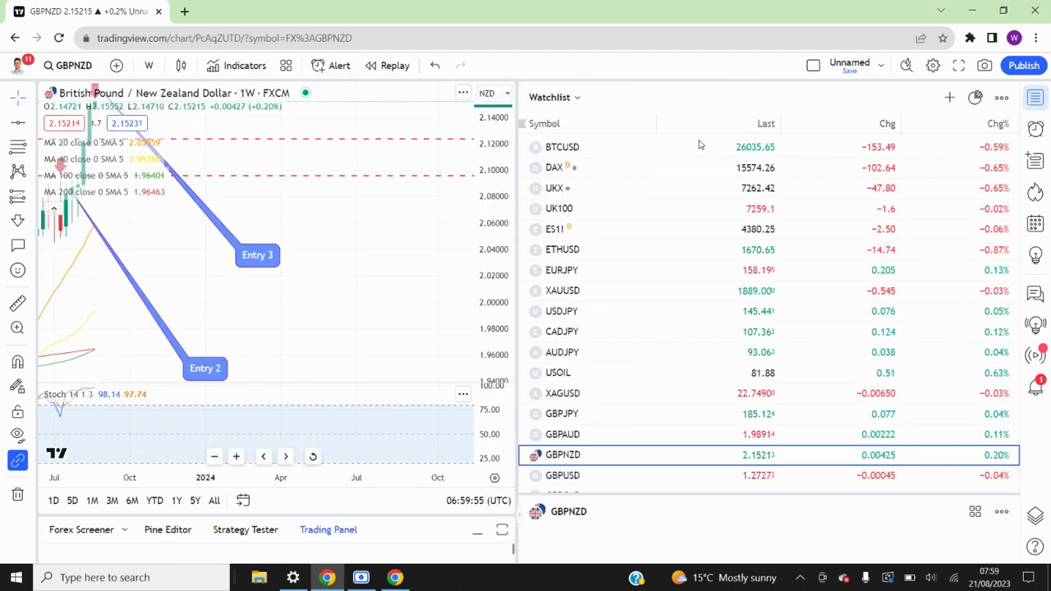